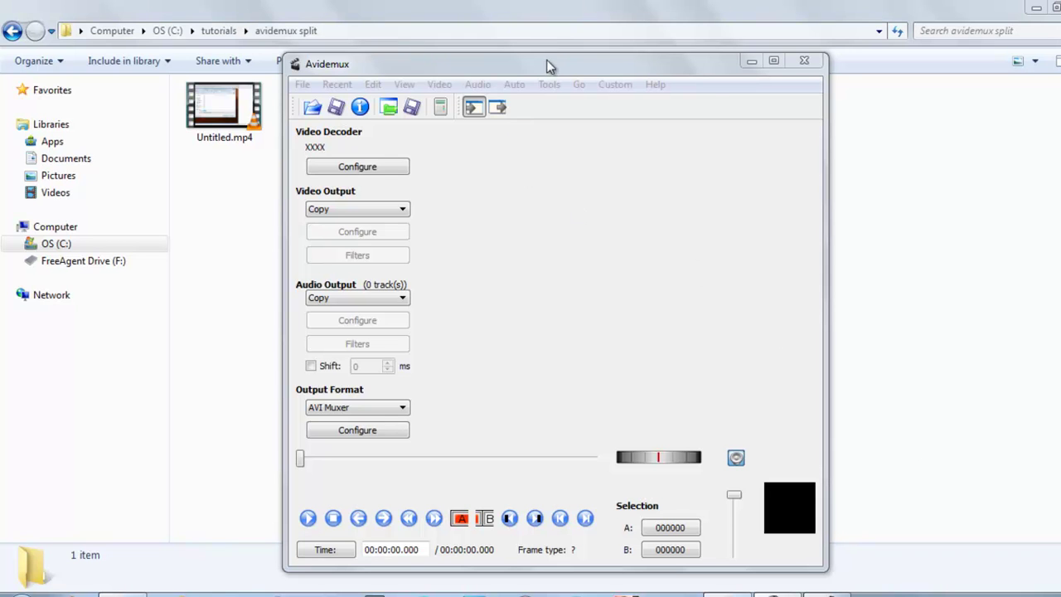
- Load Untitled.mp4 into Avidemux, set video output to Mpeg4 AVC (x264) and open Filters
drag(547, 63, 592, 49)
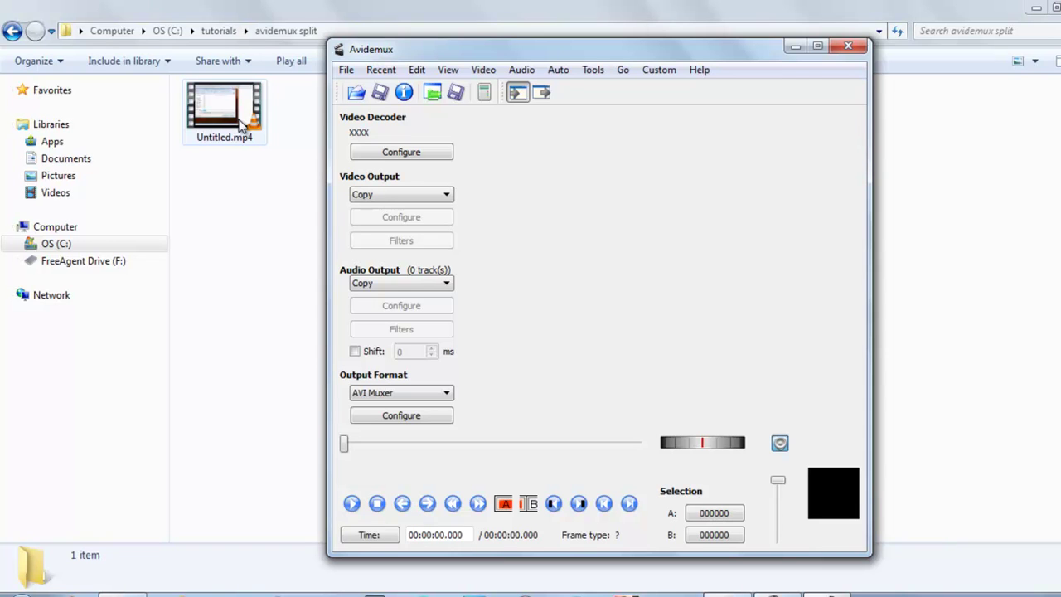
drag(240, 123, 571, 224)
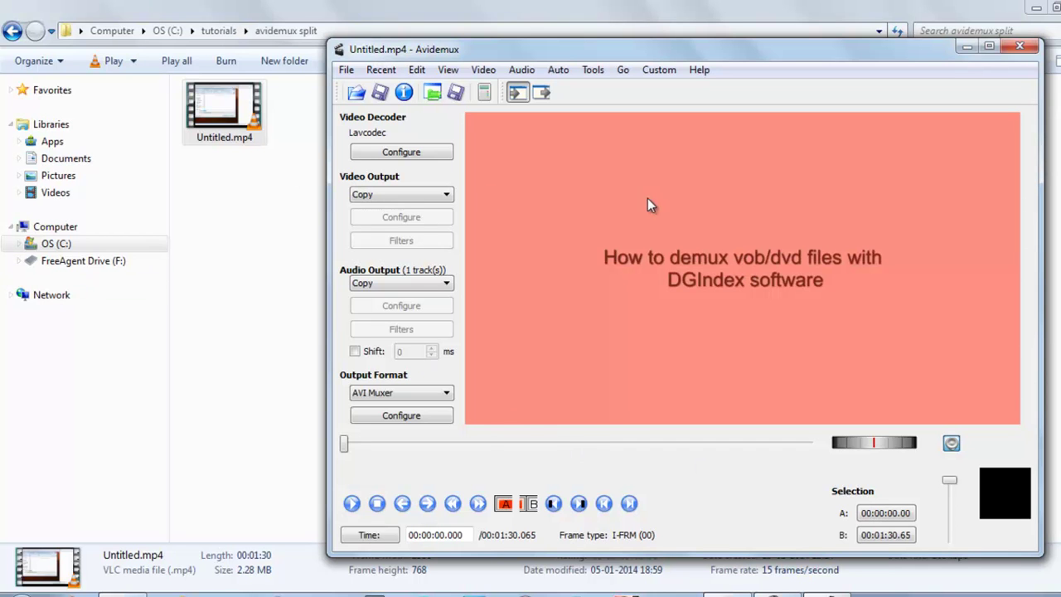
click(403, 197)
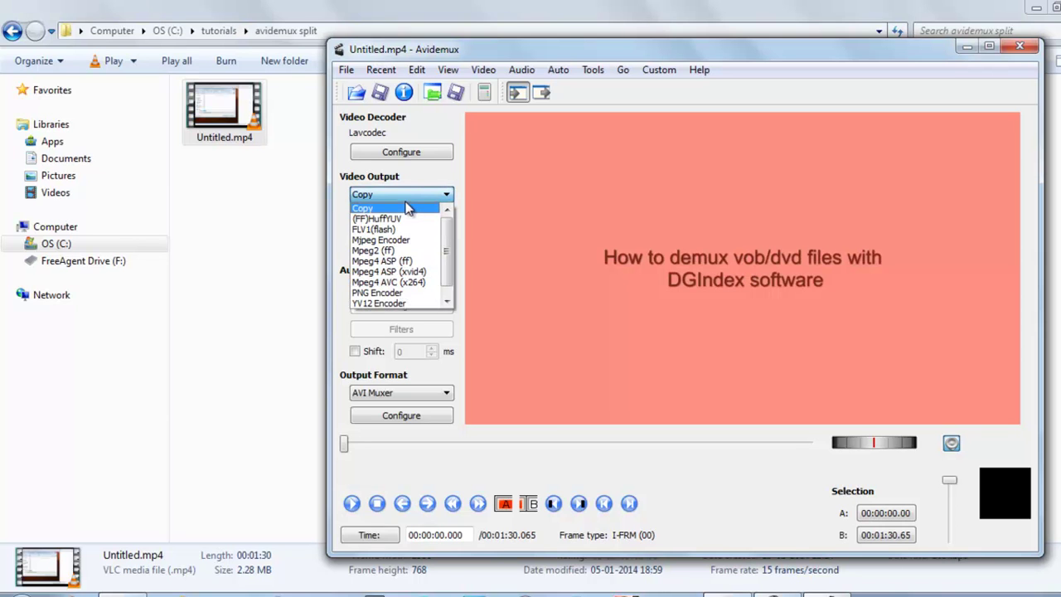
click(406, 283)
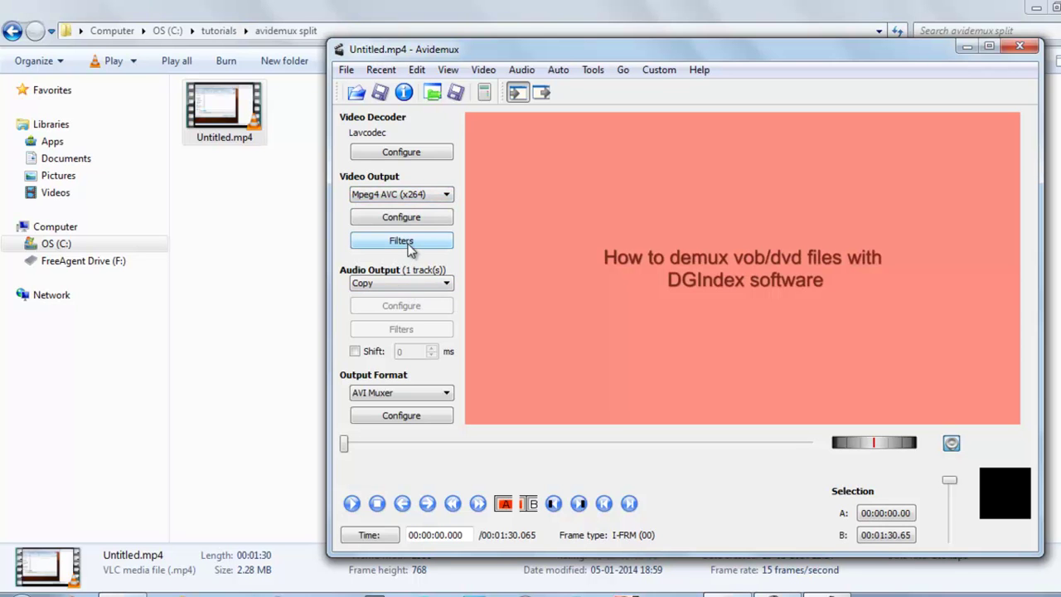
click(406, 242)
- Add an Add Borders filter with 4-pixel borders on every side, producing 1374x776 frames
click(524, 122)
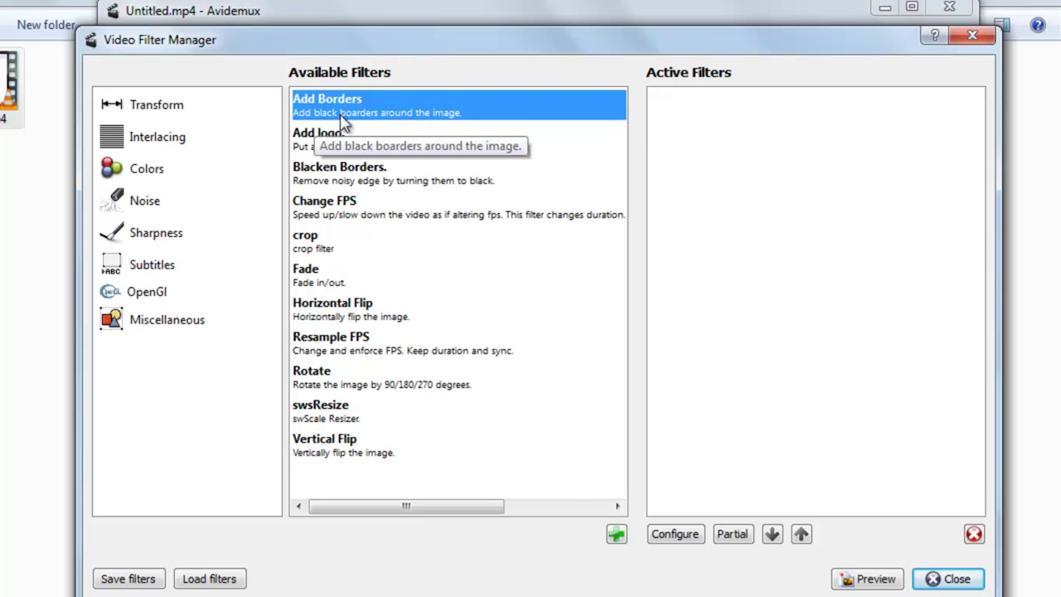
double_click(349, 113)
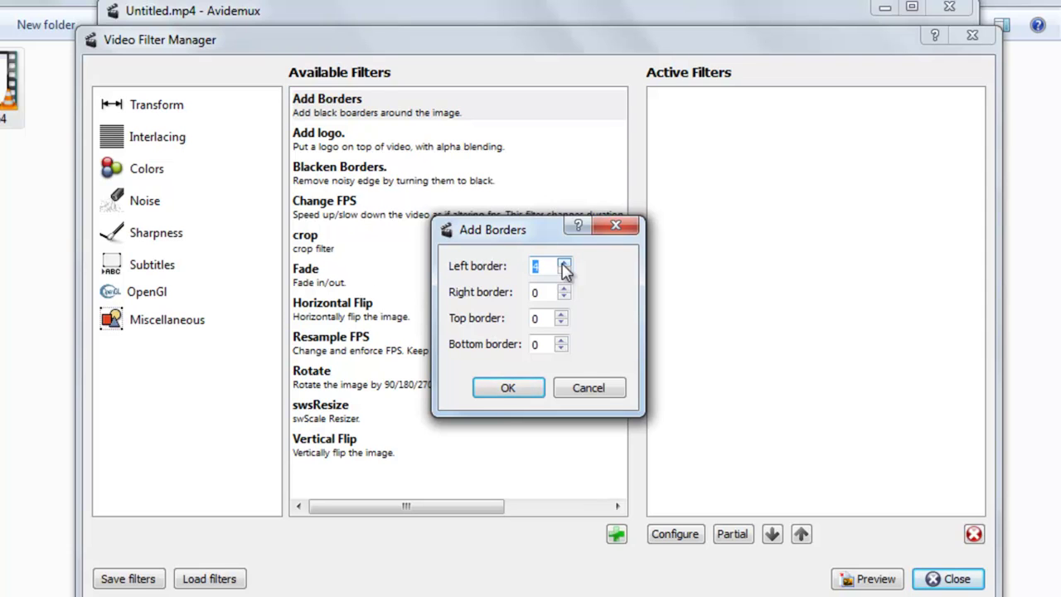
click(564, 288)
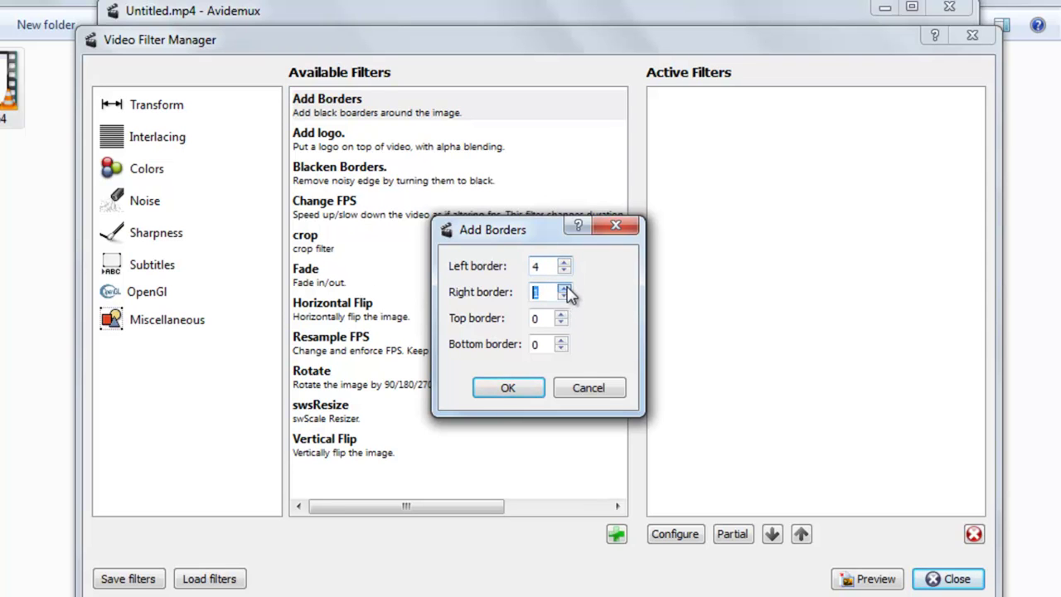
click(564, 288)
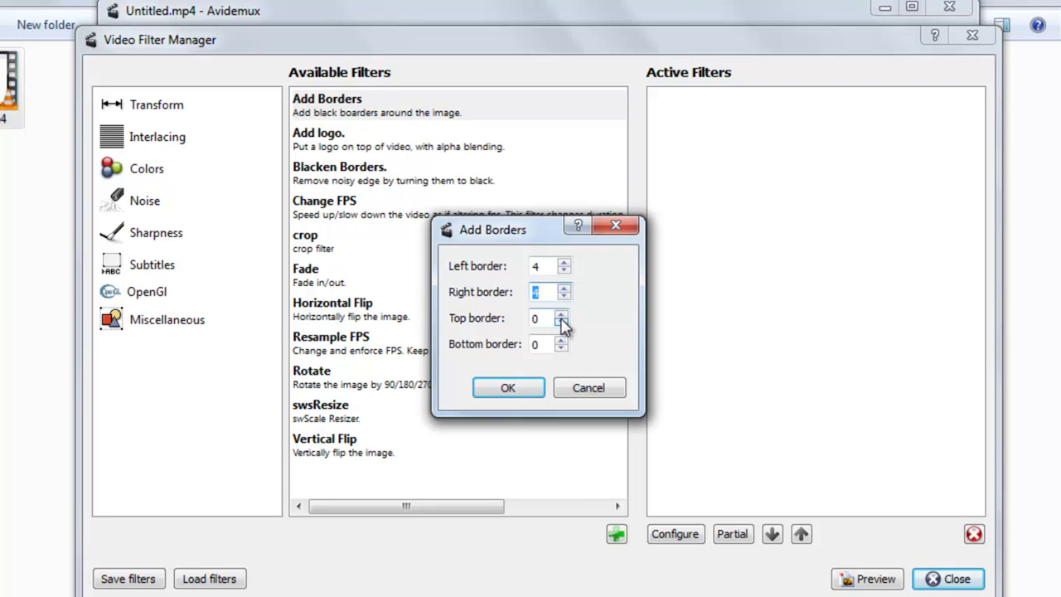
click(561, 315)
click(561, 314)
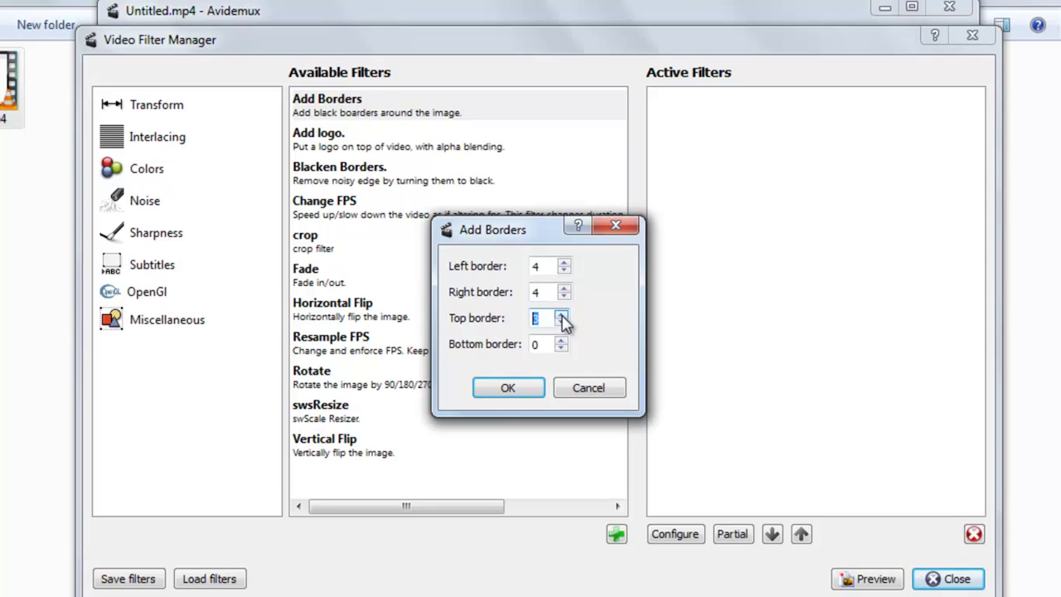
click(561, 340)
click(561, 340)
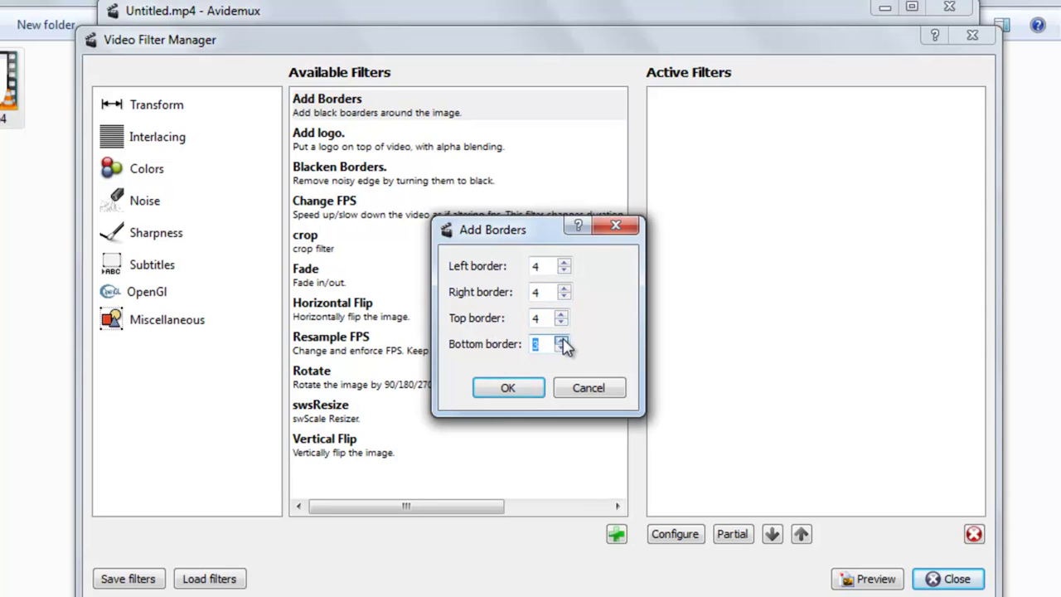
click(562, 341)
click(505, 387)
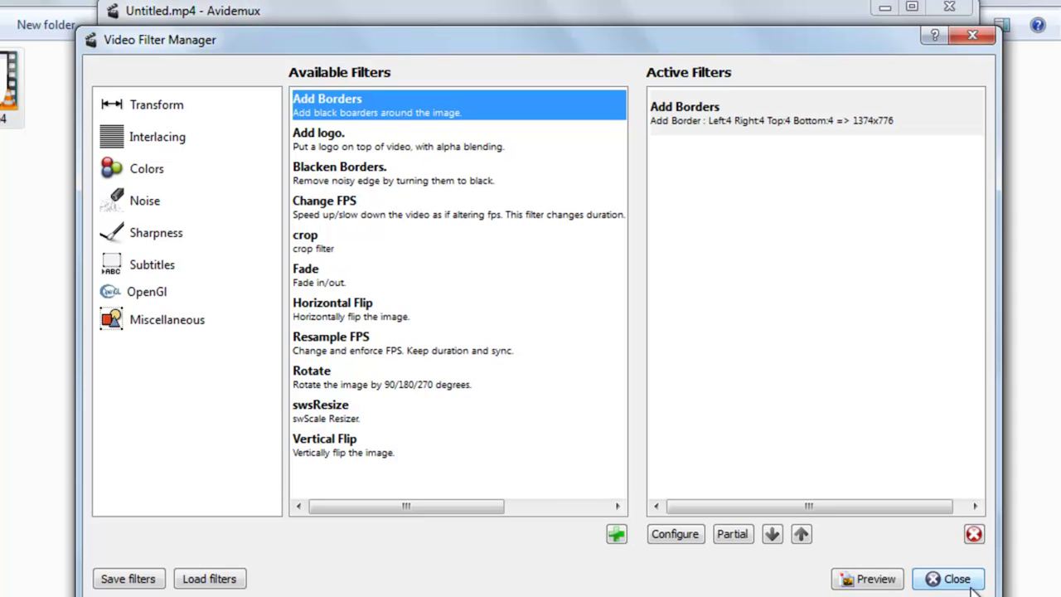
click(692, 122)
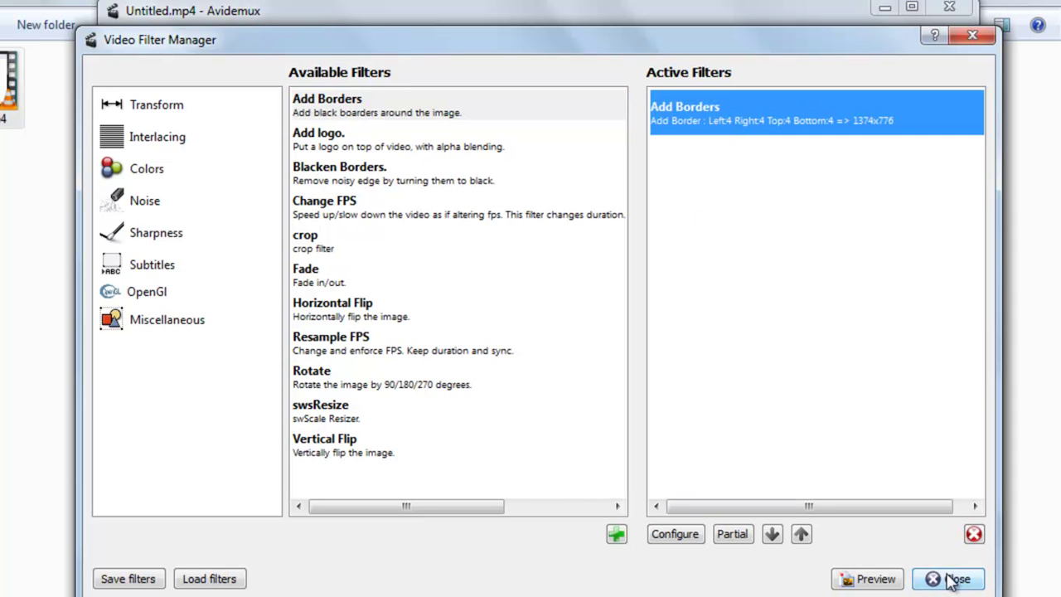
click(922, 579)
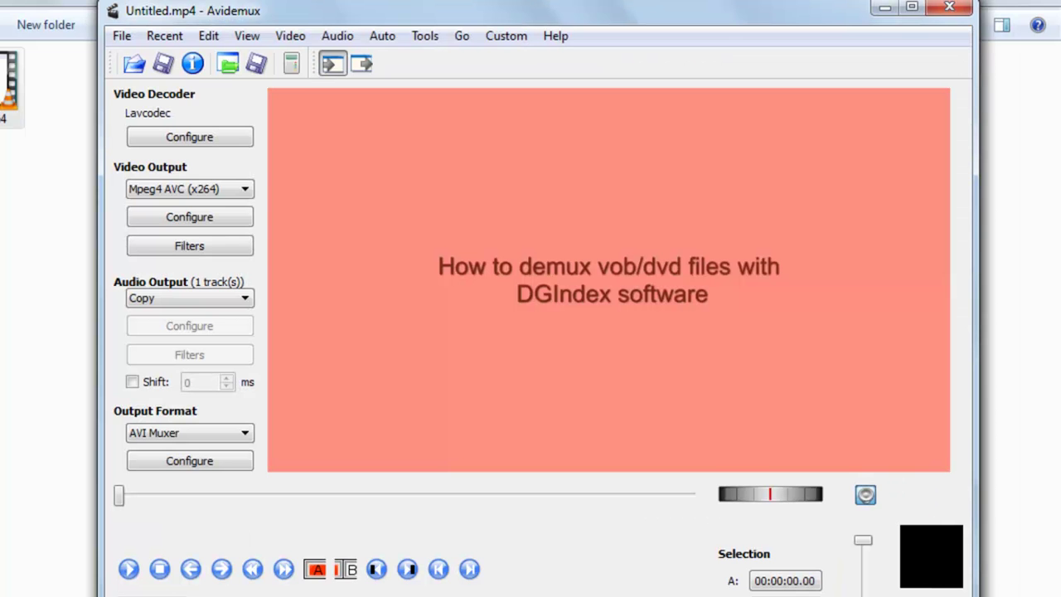
click(122, 37)
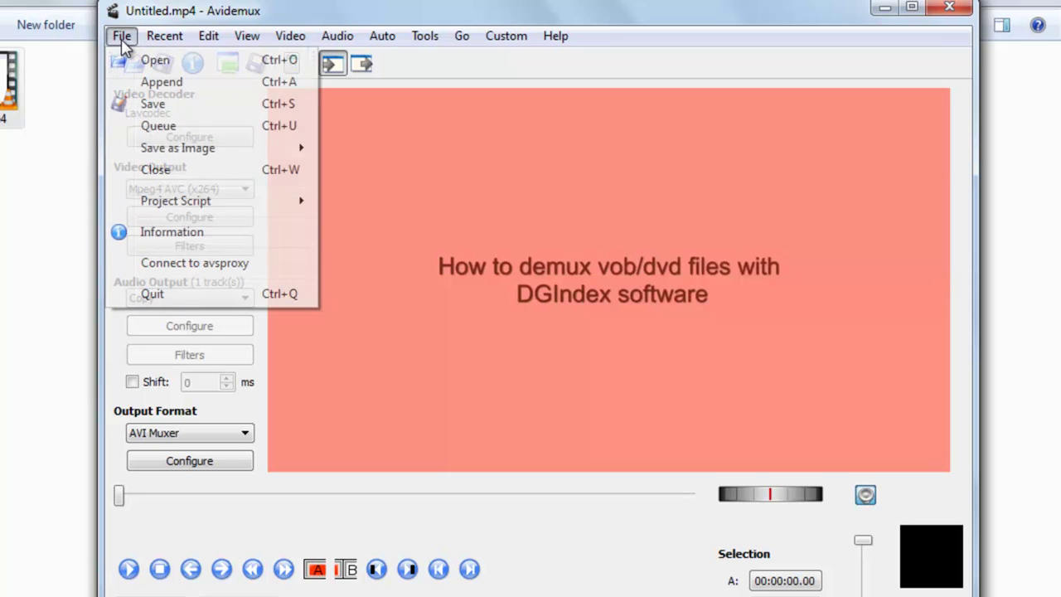
click(549, 277)
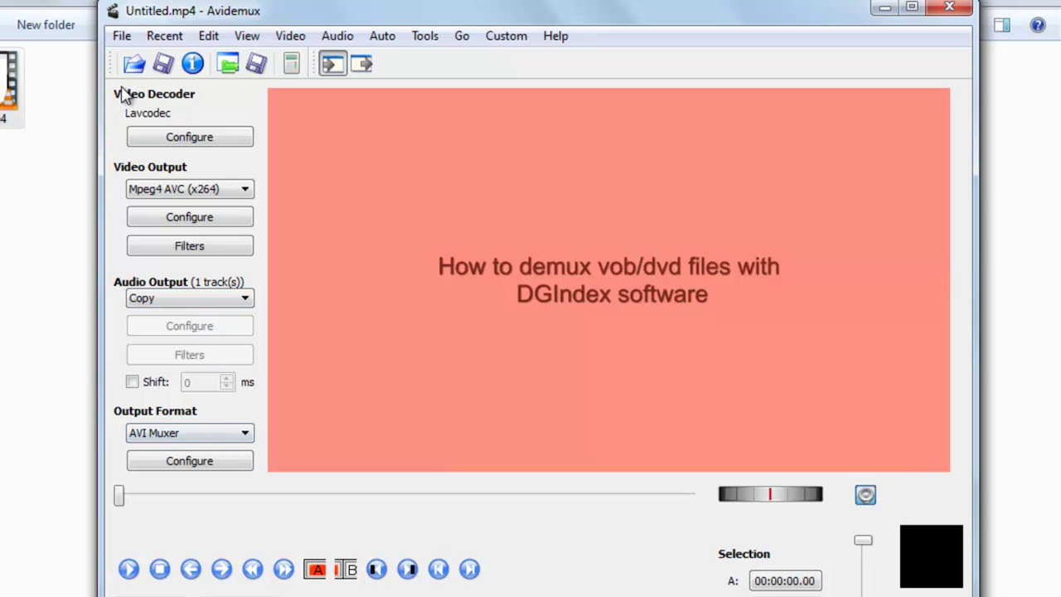
click(240, 434)
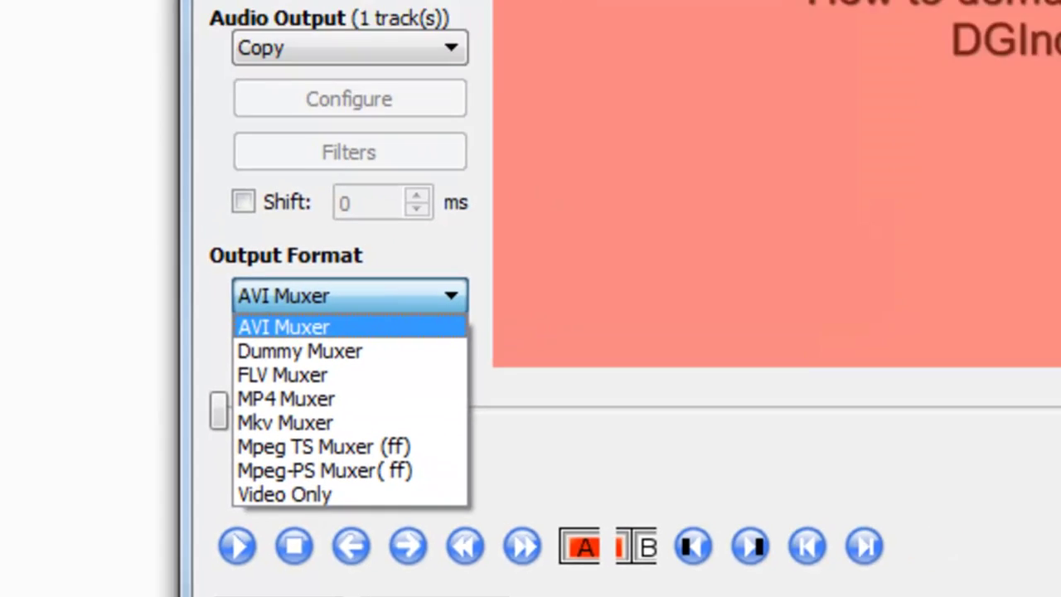
key(Escape)
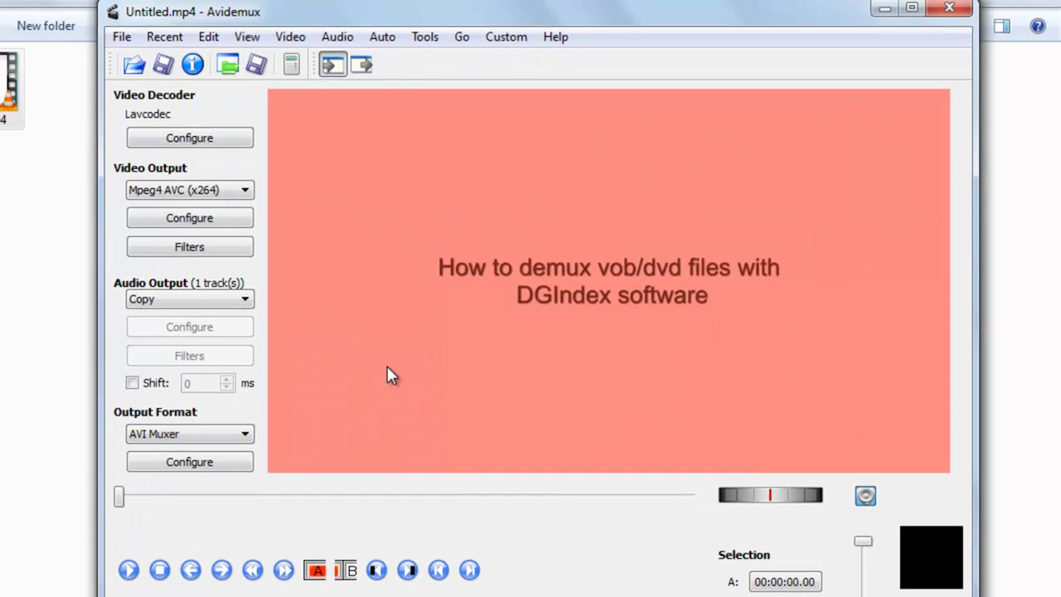
- Save the encoded video as 222 in the avidemux split folder and acknowledge the completion message
click(122, 39)
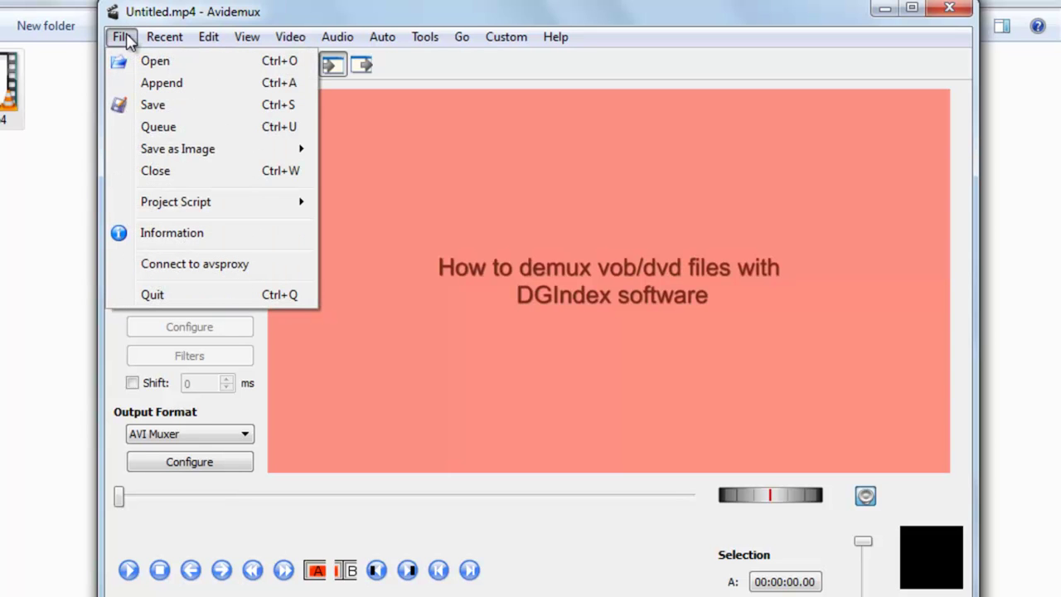
click(189, 108)
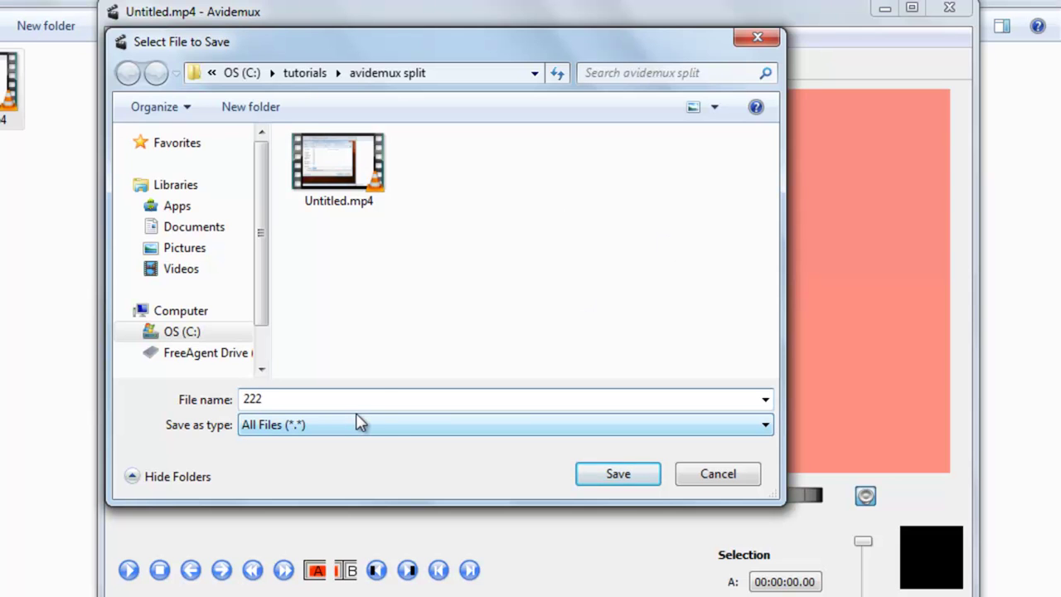
click(618, 474)
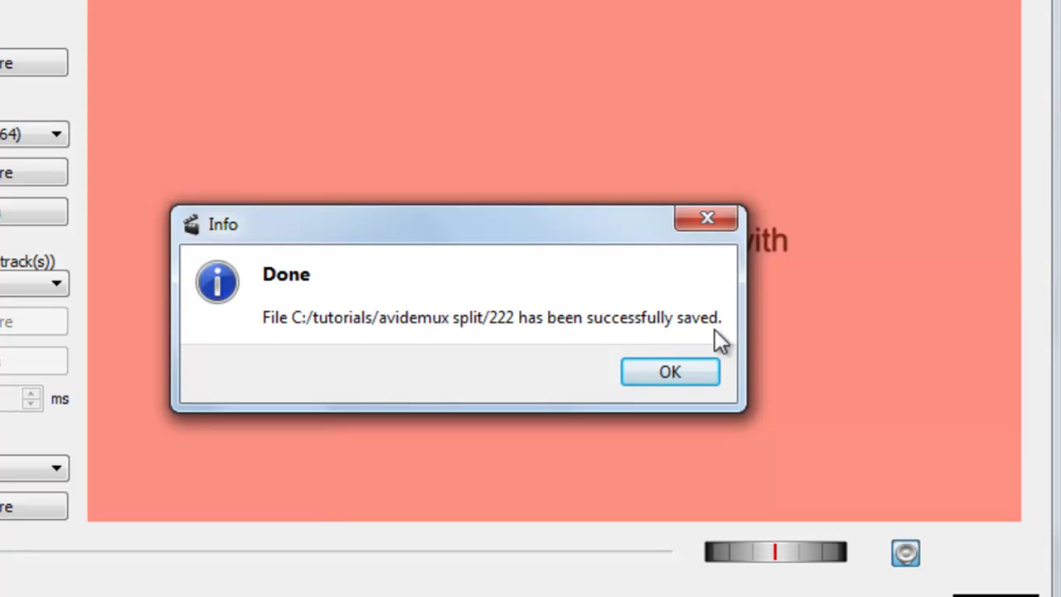
click(704, 381)
- Quit Avidemux, then select 222.avi and Untitled.mp4 in the avidemux split folder
click(244, 63)
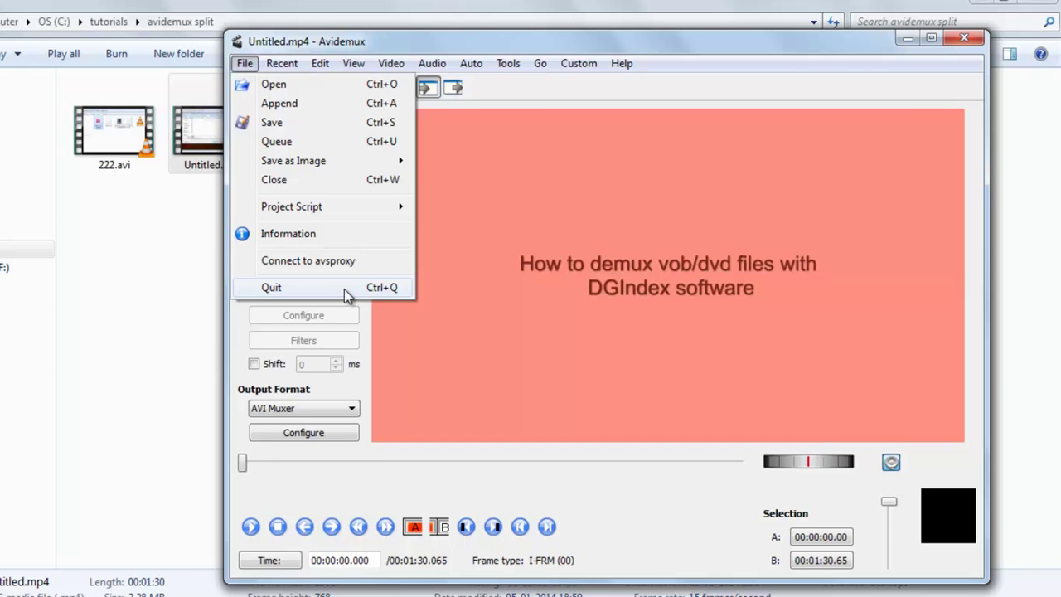
click(344, 289)
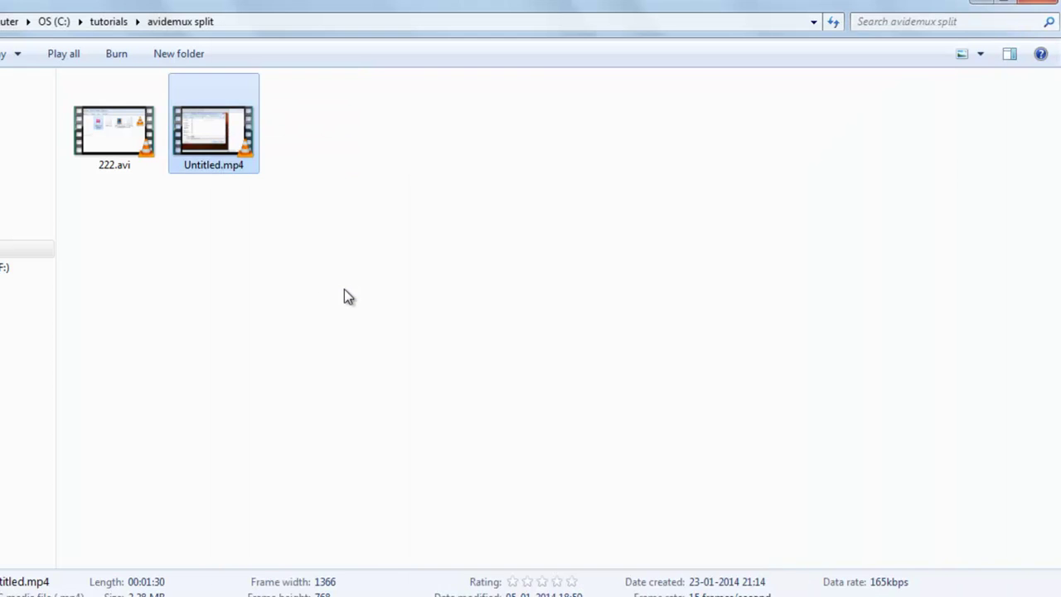
click(104, 147)
click(222, 139)
- Play Untitled.mp4 and then 222.avi in VLC, pausing each one
double_click(224, 140)
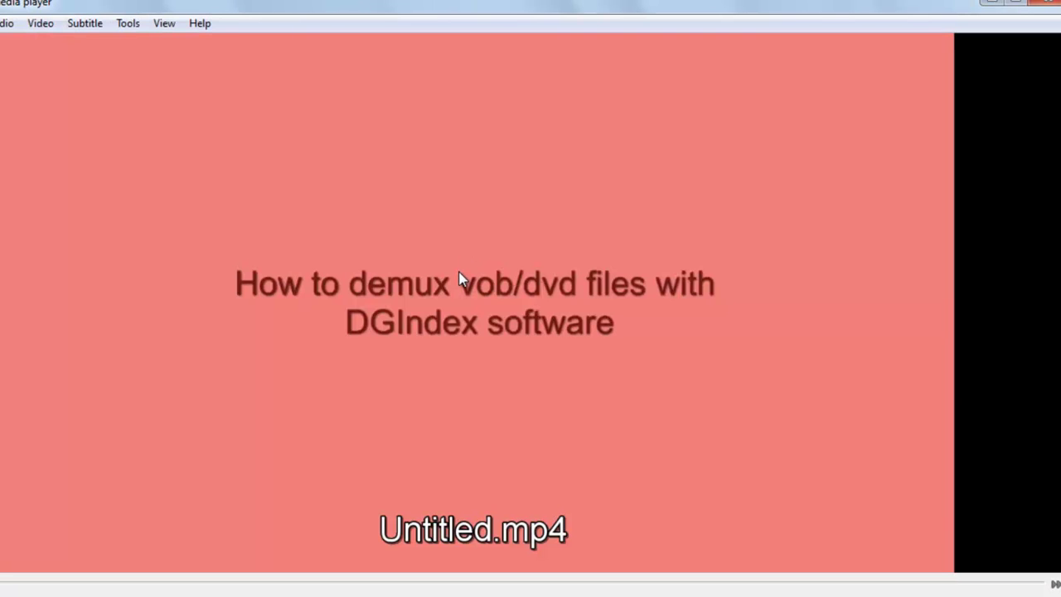
key(space)
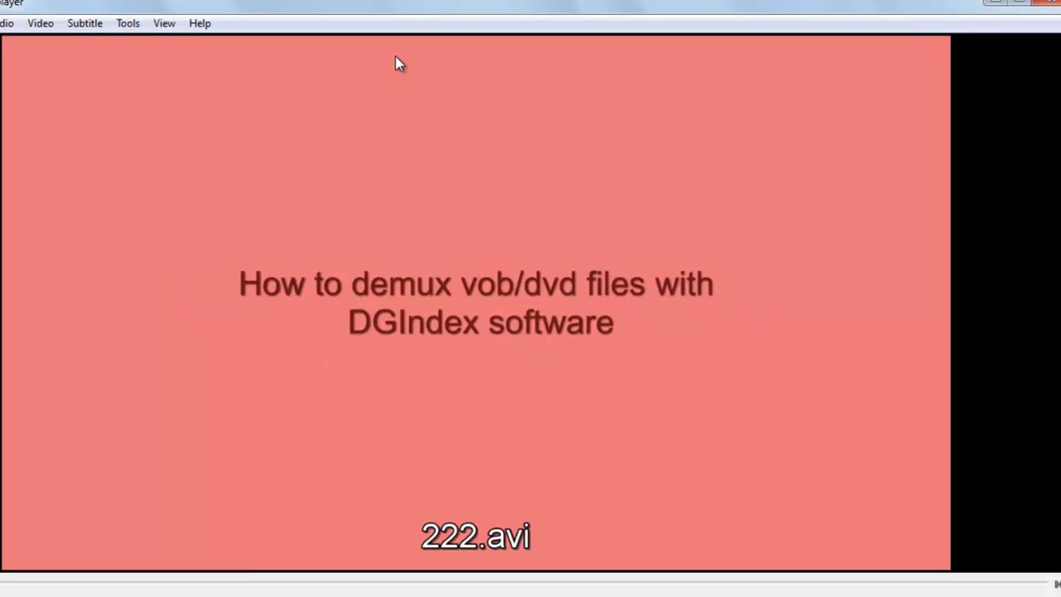
key(space)
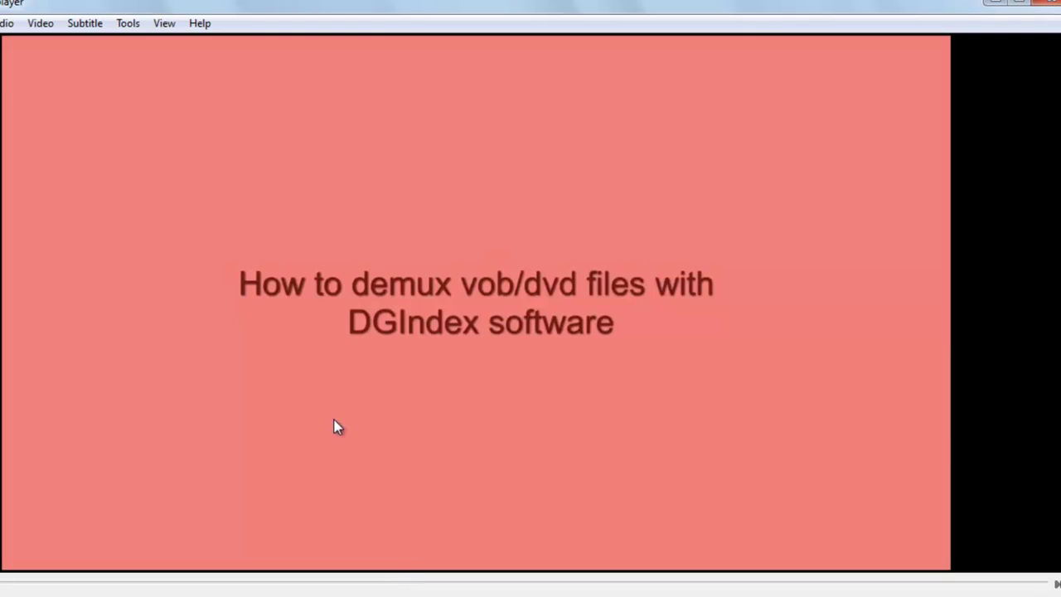
- Toggle 222.avi between full screen and windowed twice, then close VLC
double_click(352, 255)
double_click(353, 253)
double_click(527, 250)
double_click(527, 250)
click(1045, 3)
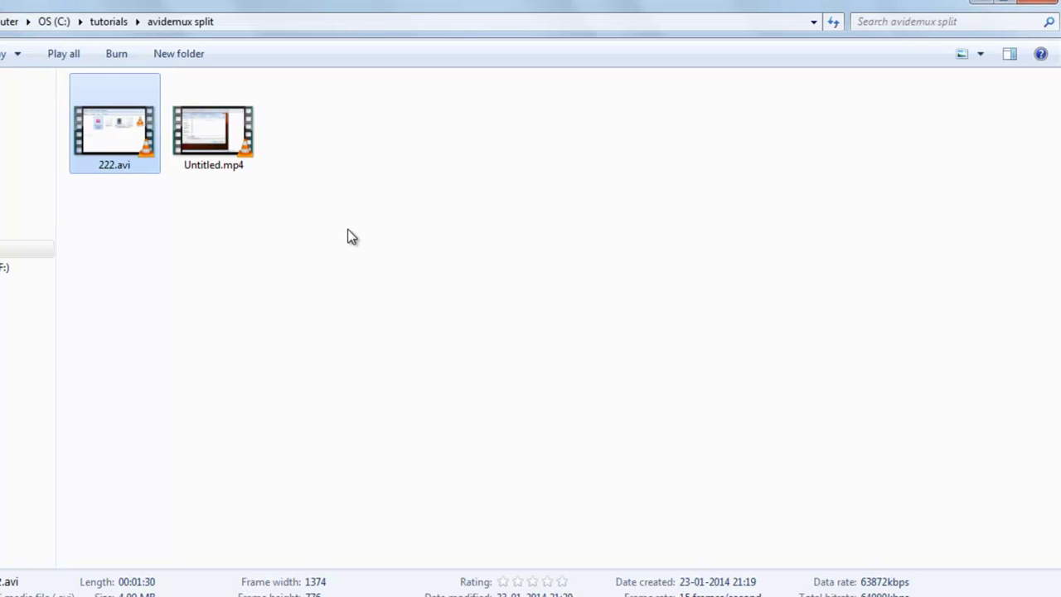